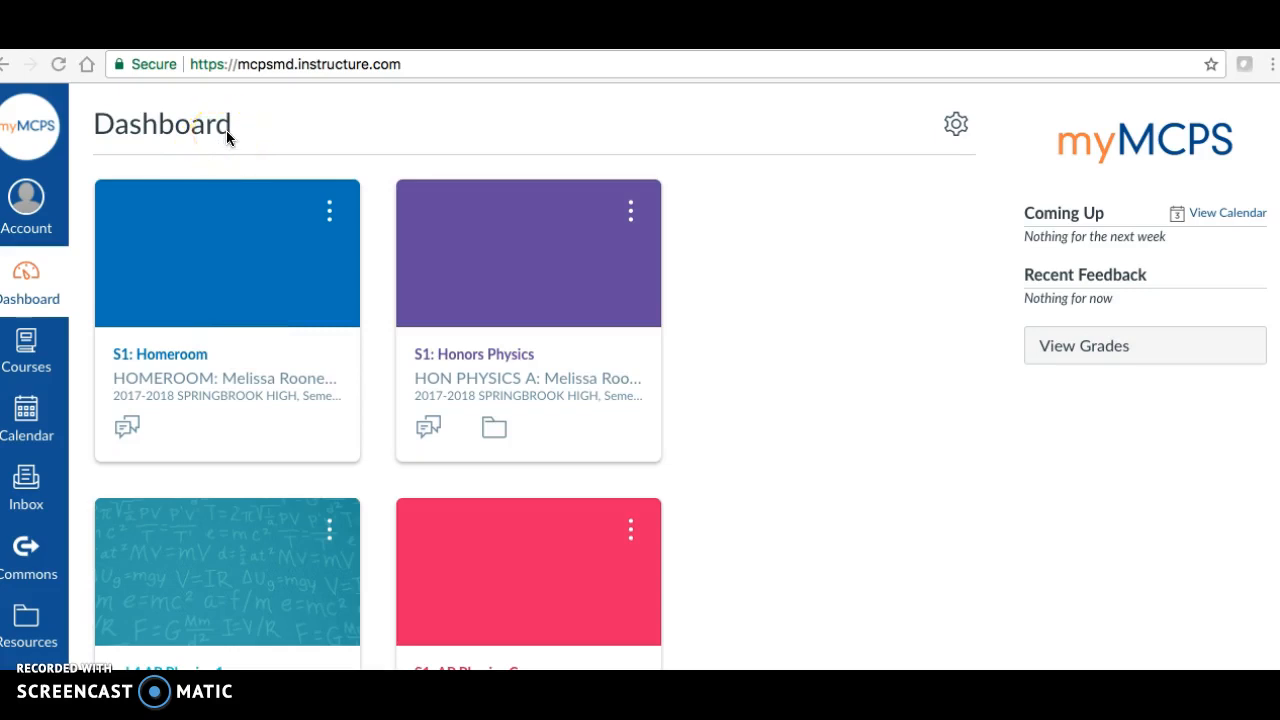
- Open the S1: AP Physics C course from the dashboard and go to its assignments list
{"action": "left_click", "coordinate": [239, 69]}
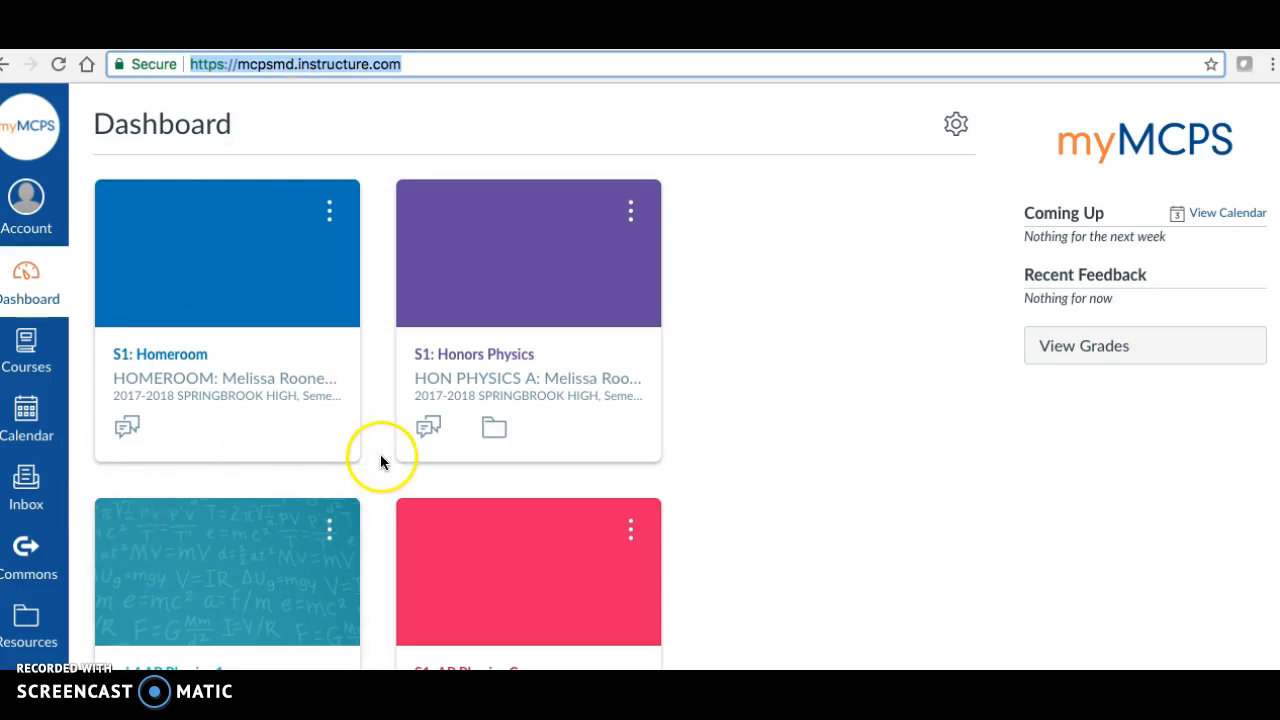
{"action": "scroll", "coordinate": [380, 460], "scroll_direction": "down", "scroll_amount": 1}
{"action": "scroll", "coordinate": [380, 460], "scroll_direction": "down", "scroll_amount": 1}
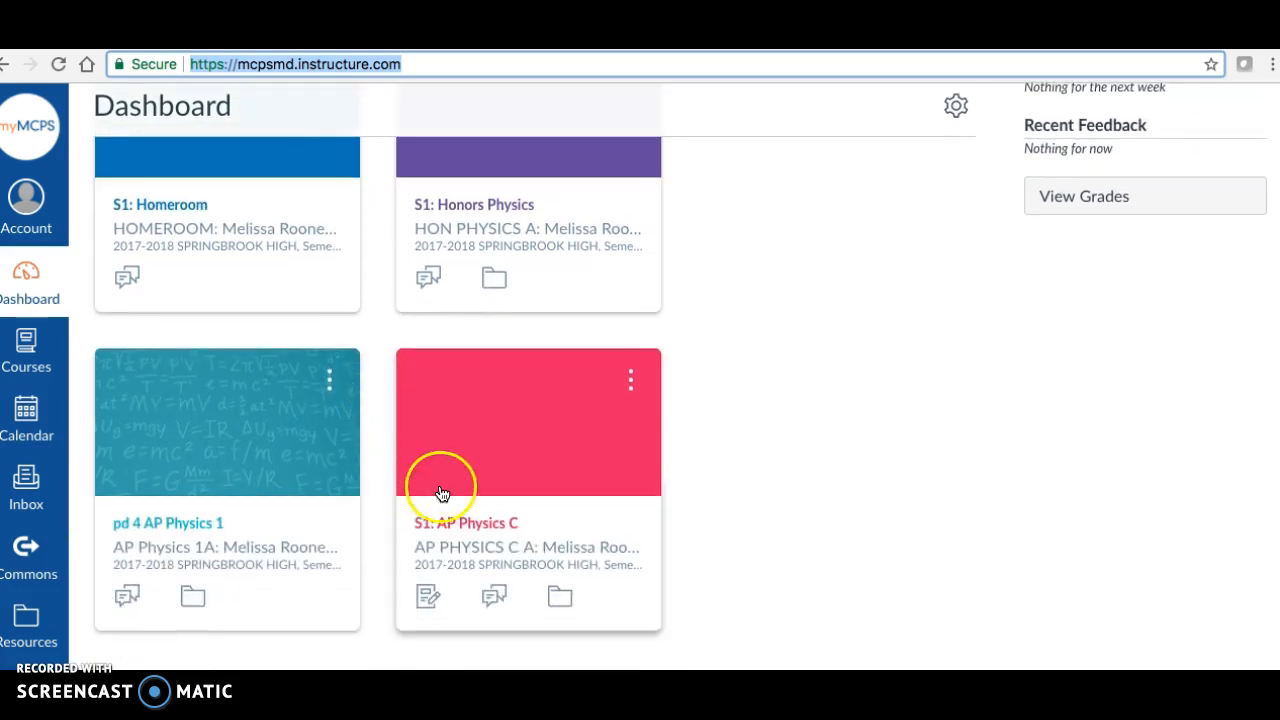
{"action": "left_click", "coordinate": [445, 528]}
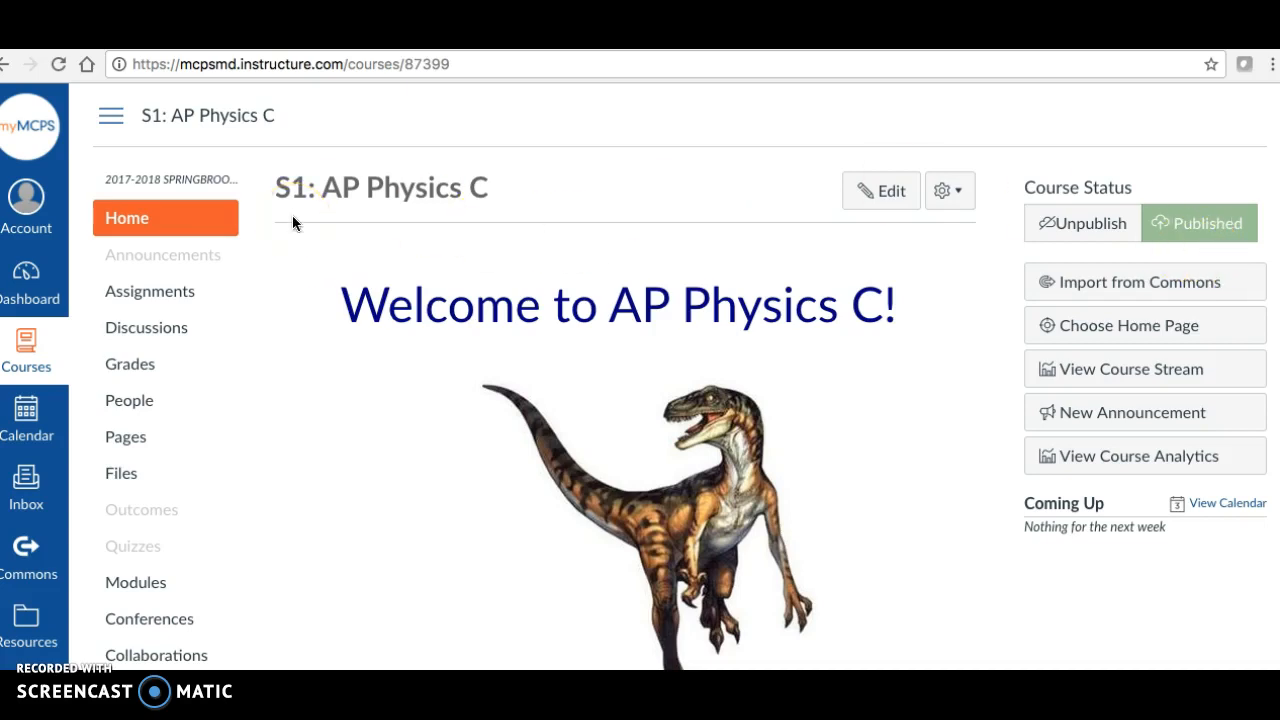
{"action": "left_click", "coordinate": [163, 297]}
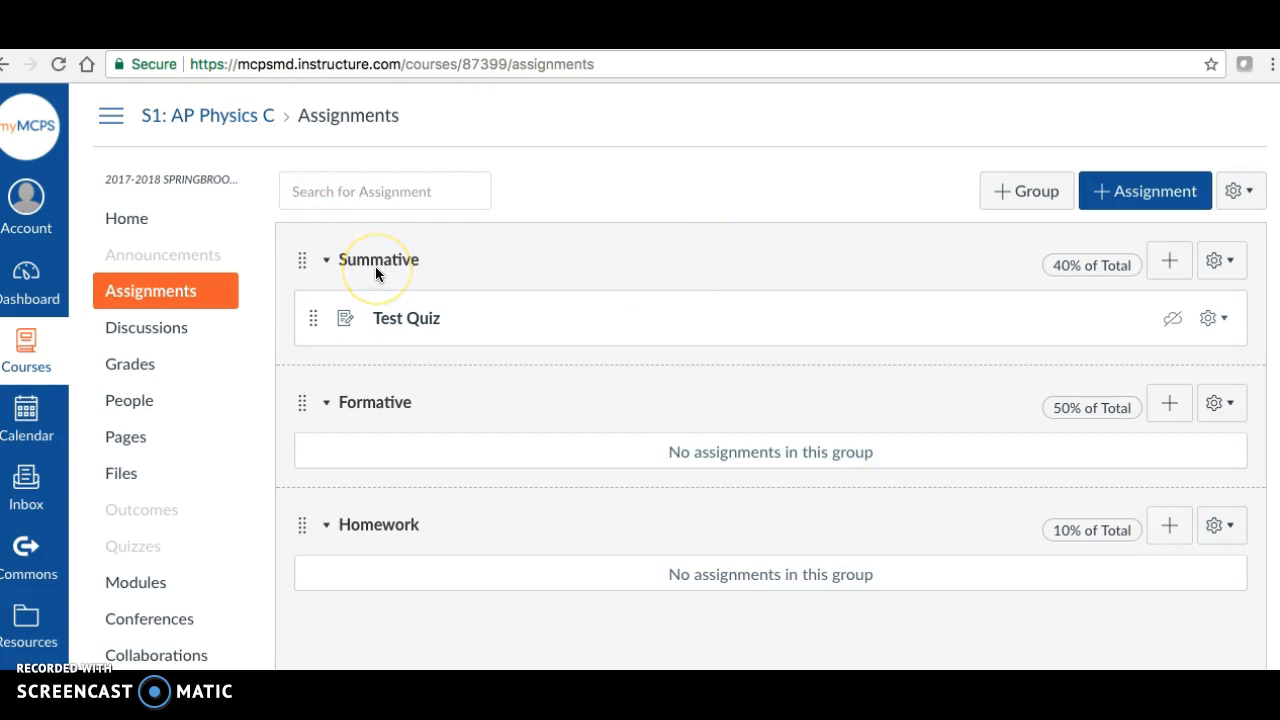
- Delete the Summative assignment group together with its assignments, and delete the Formative group
{"action": "left_click", "coordinate": [1222, 260]}
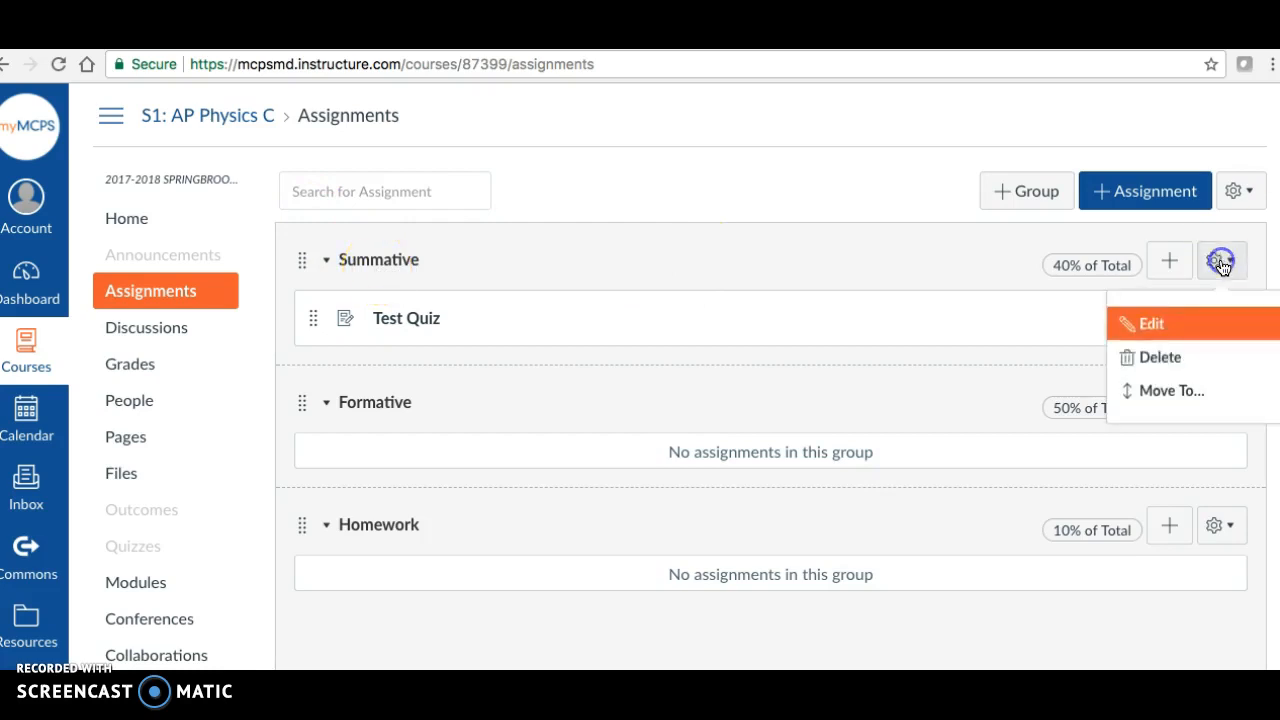
{"action": "left_click", "coordinate": [1133, 358]}
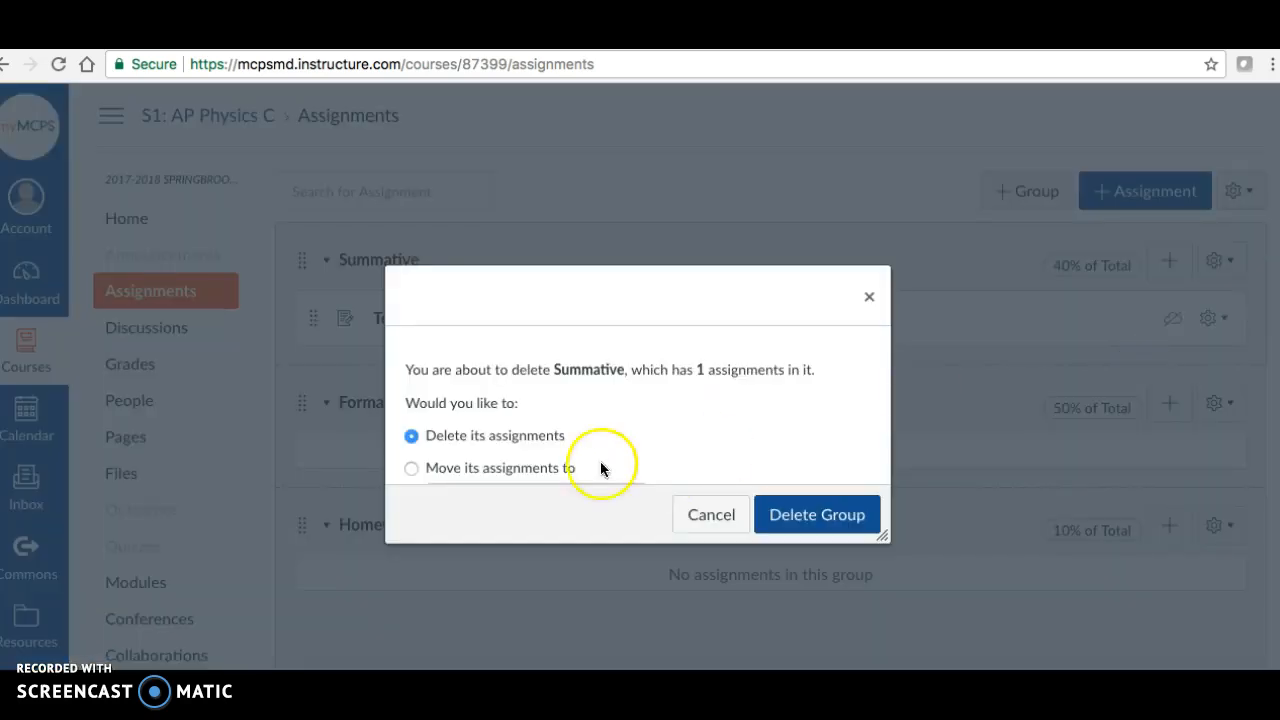
{"action": "left_click", "coordinate": [795, 512]}
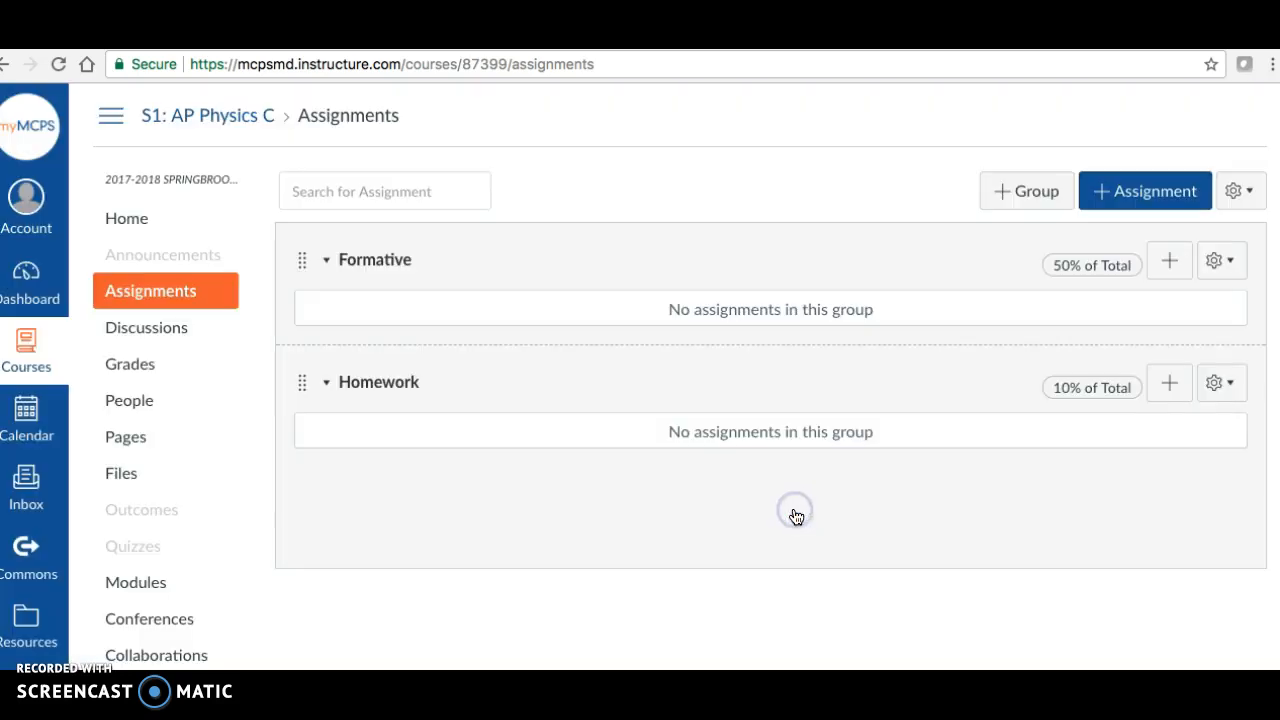
{"action": "left_click", "coordinate": [1212, 264]}
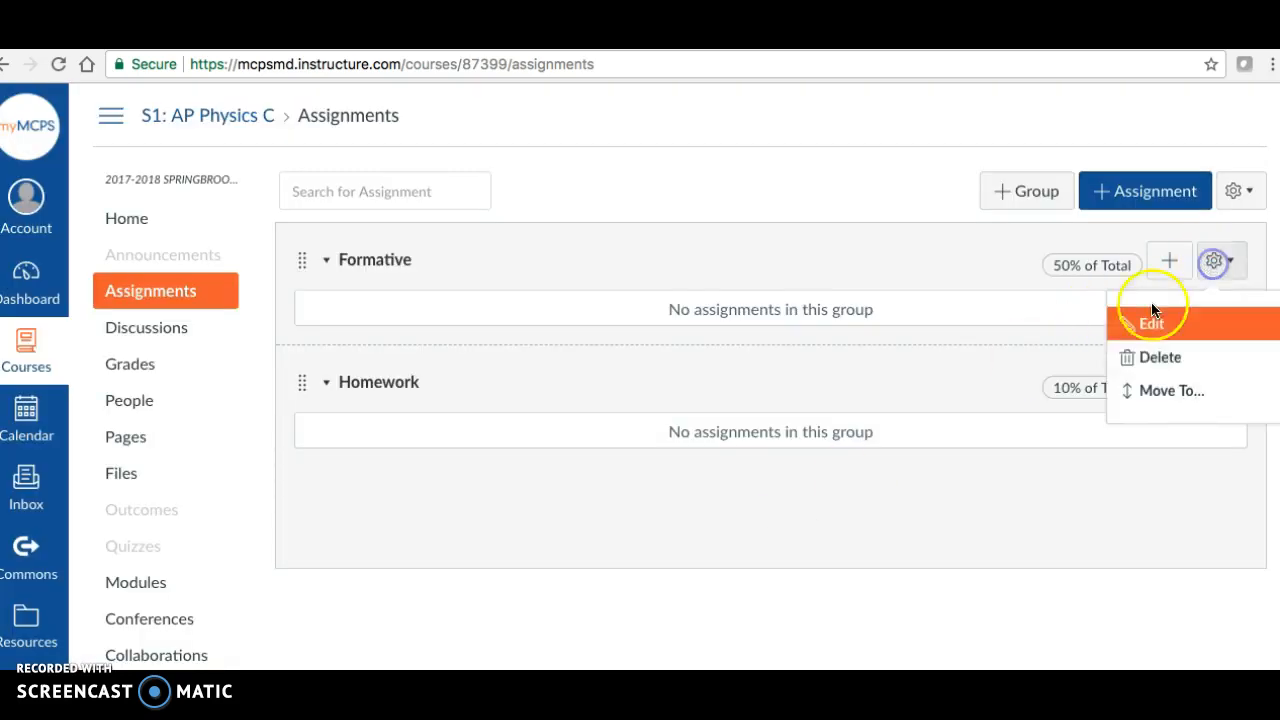
{"action": "left_click", "coordinate": [1135, 356]}
{"action": "left_click", "coordinate": [836, 185]}
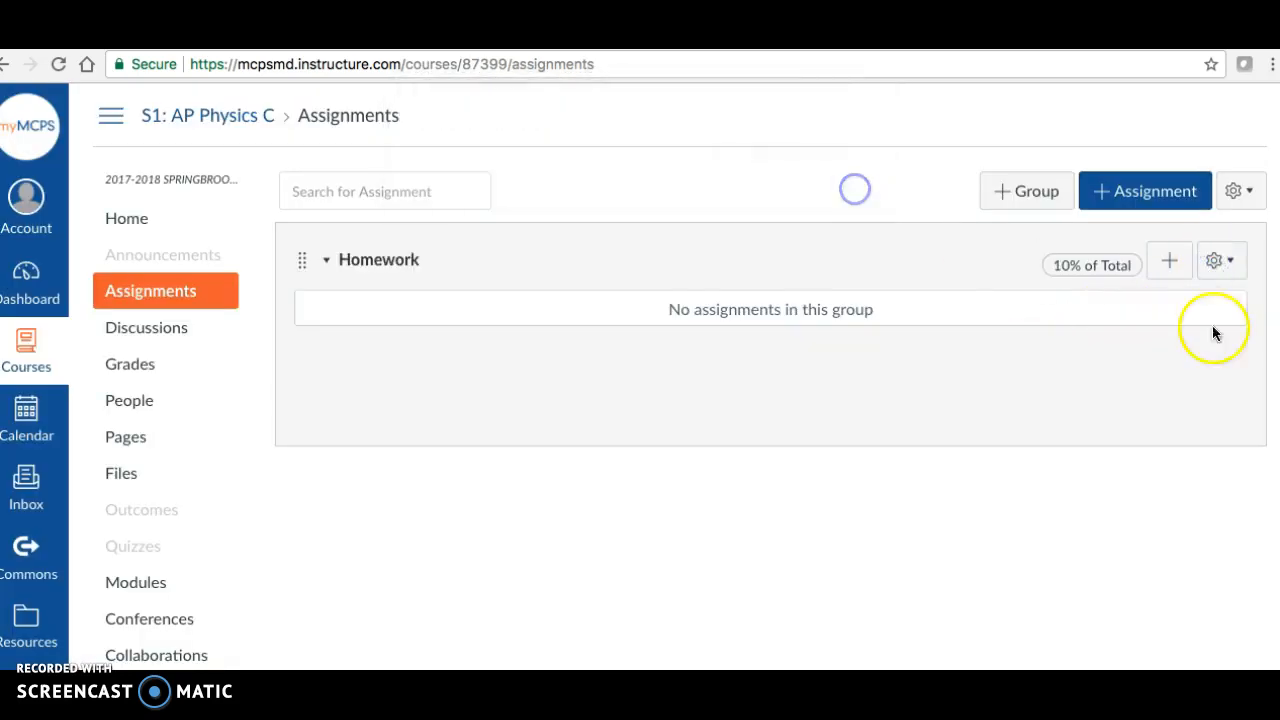
- Open the Homework assignment group for editing and save its settings
{"action": "left_click", "coordinate": [1236, 263]}
{"action": "left_click", "coordinate": [1160, 323]}
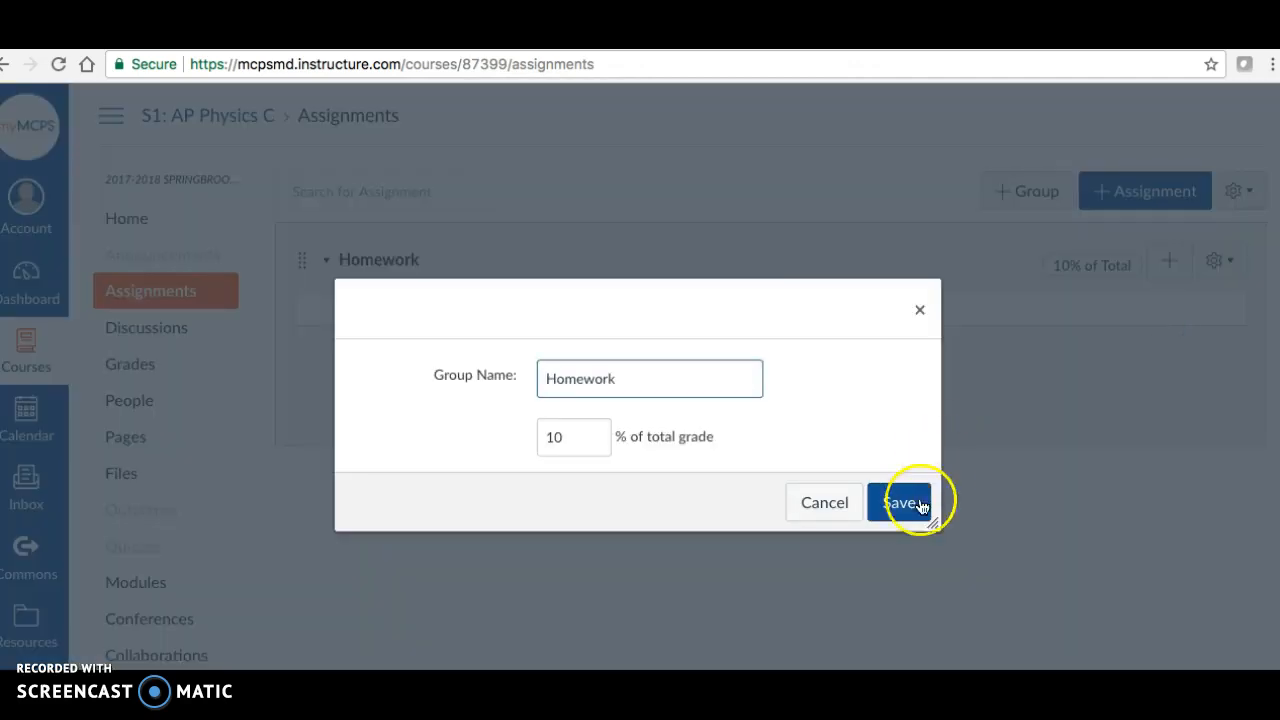
{"action": "left_click", "coordinate": [872, 513]}
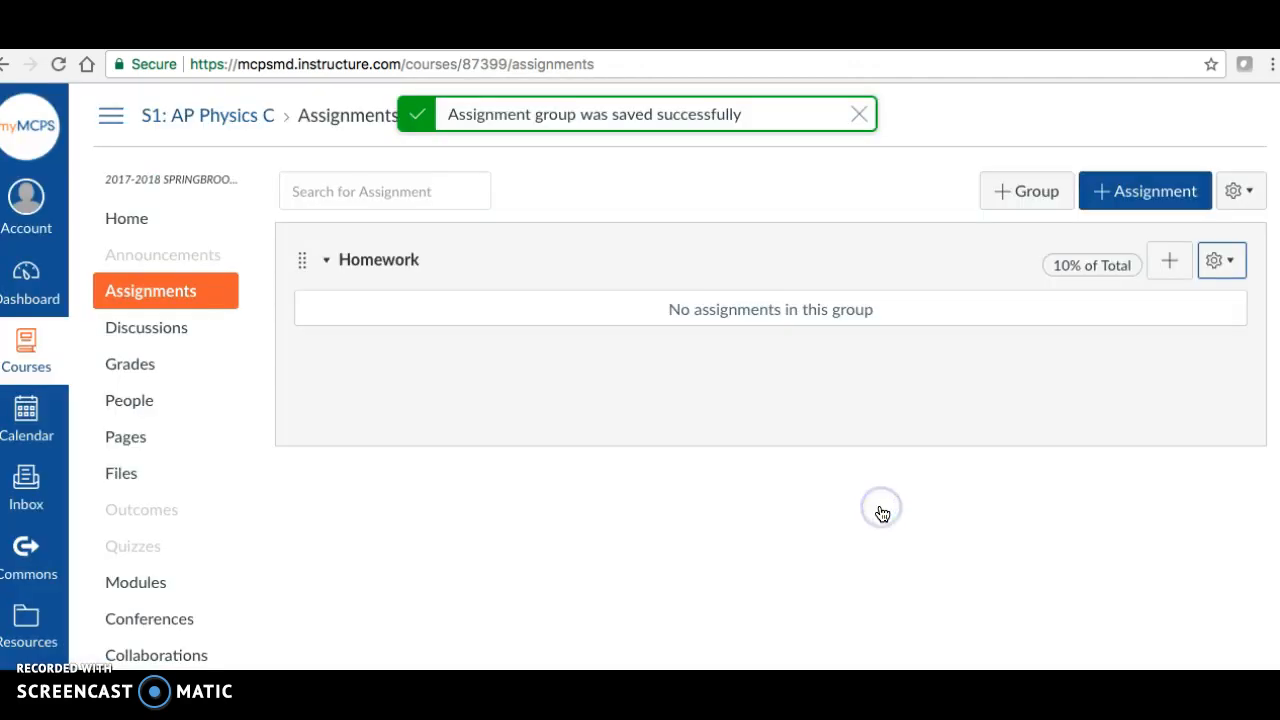
{"action": "left_click", "coordinate": [859, 114]}
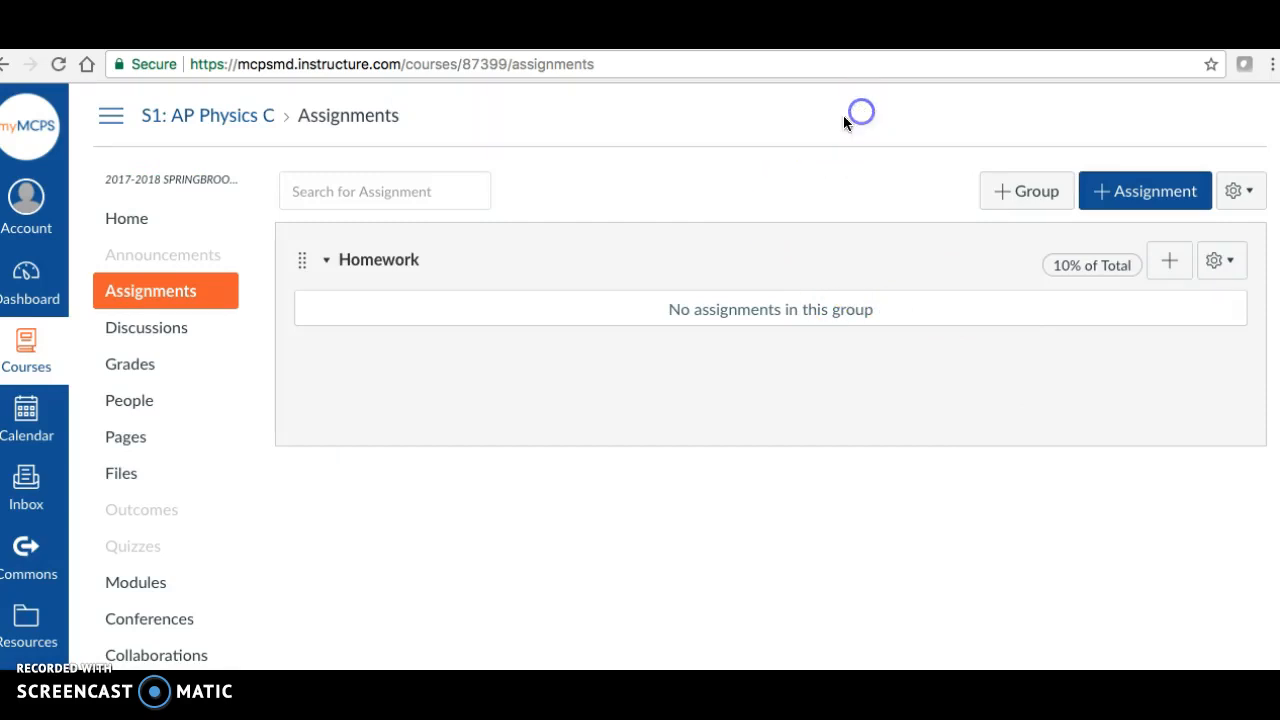
- Try to delete the Homework assignment group
{"action": "left_click", "coordinate": [1229, 264]}
{"action": "left_click", "coordinate": [1150, 357]}
{"action": "left_click", "coordinate": [813, 181]}
- Add an assignment group named Summative worth 40% of the total grade
{"action": "left_click", "coordinate": [1028, 193]}
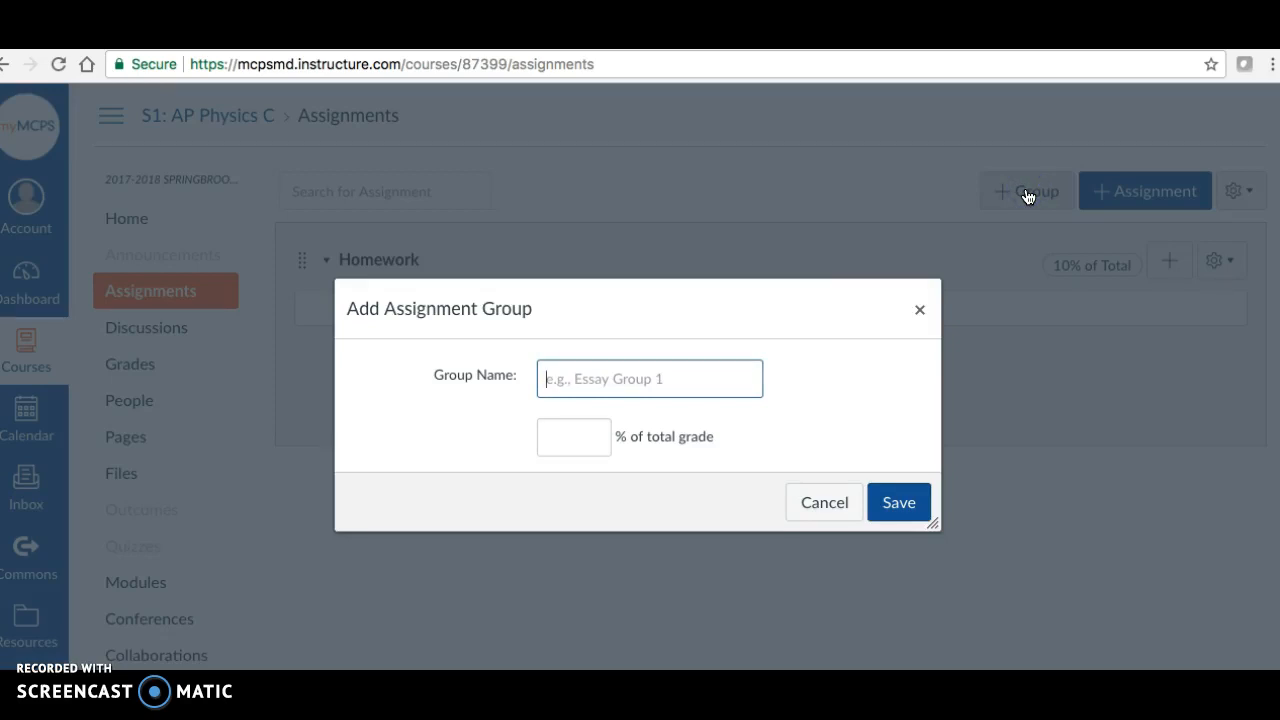
{"action": "type", "text": "Summatives"}
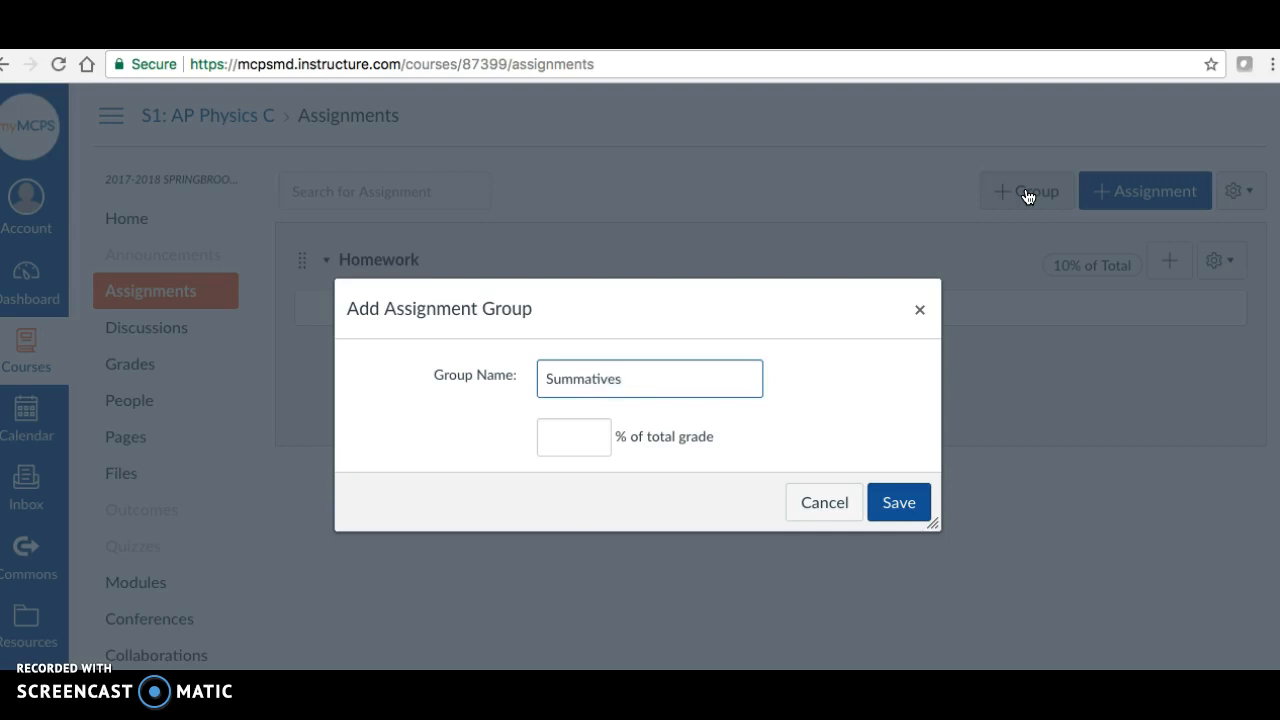
{"action": "left_click", "coordinate": [874, 308]}
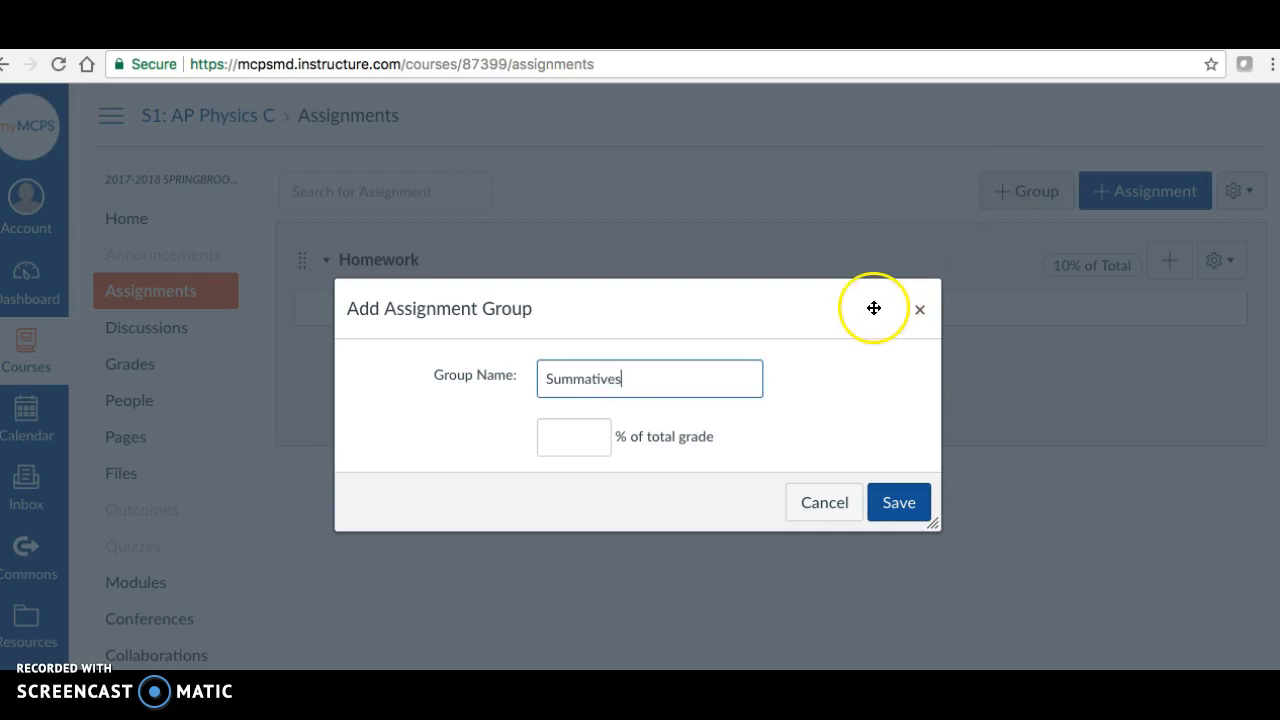
{"action": "left_click", "coordinate": [580, 441]}
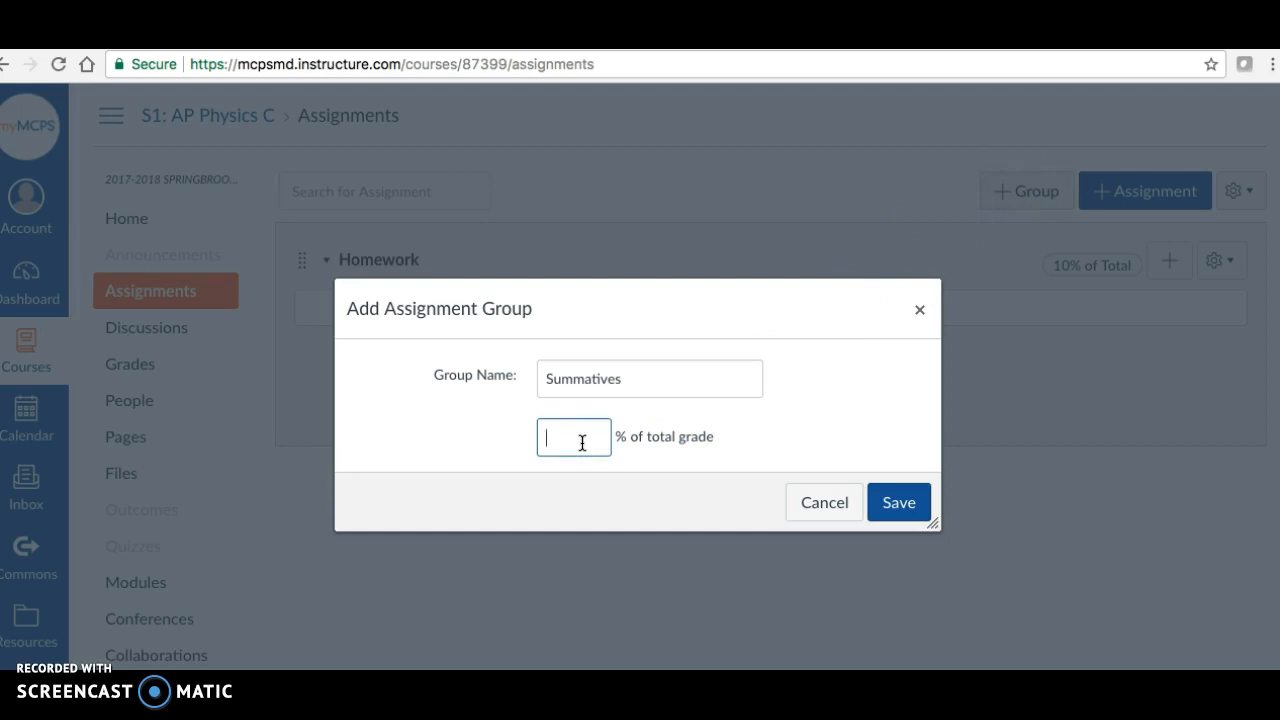
{"action": "type", "text": "40"}
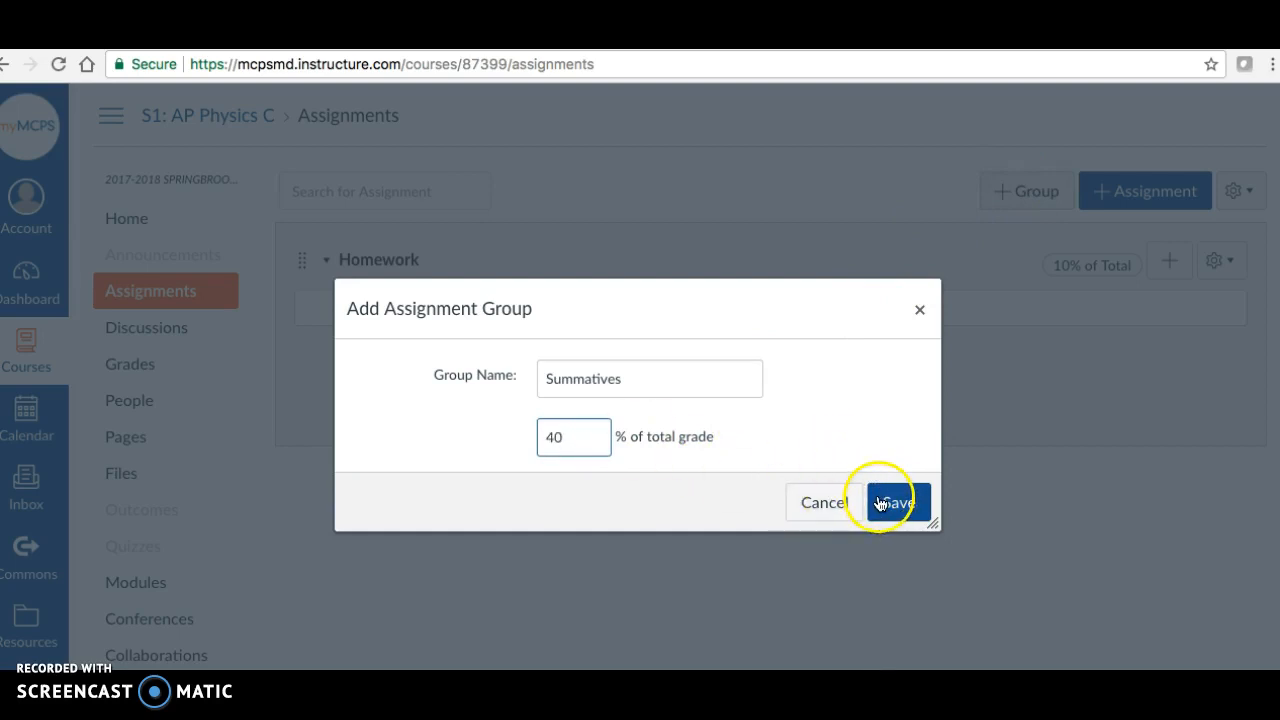
{"action": "left_click", "coordinate": [666, 383]}
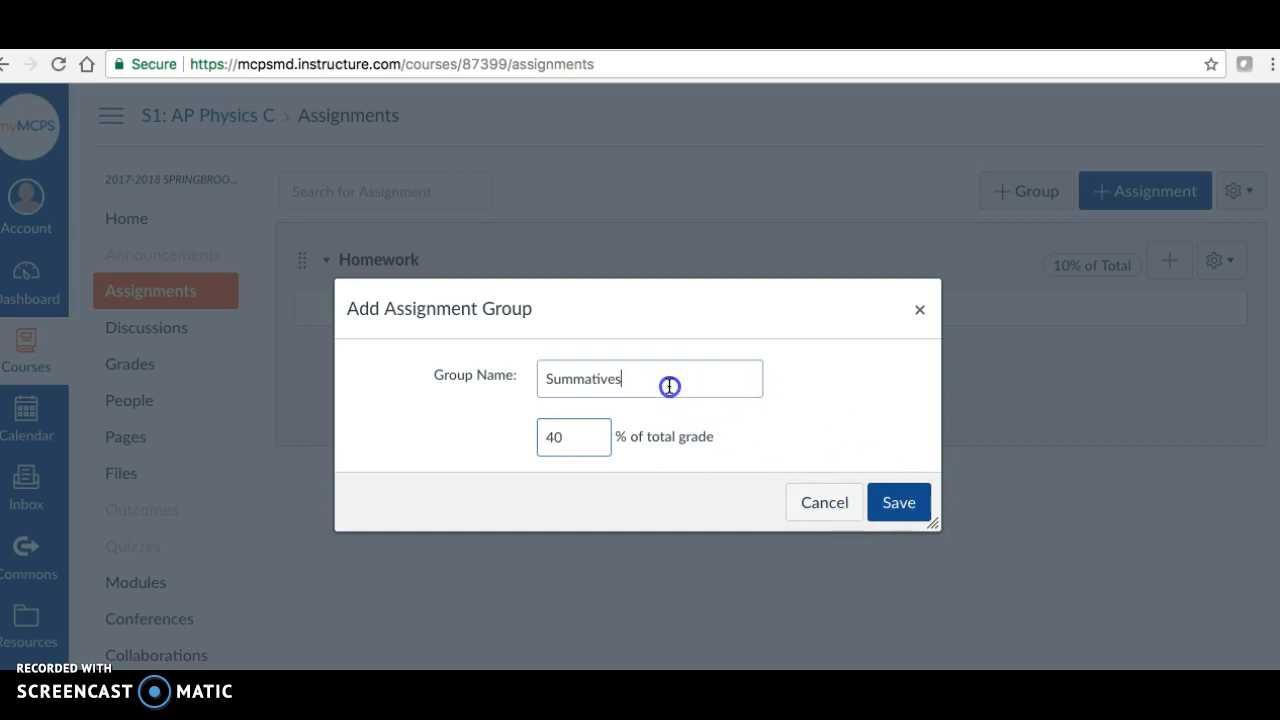
{"action": "key", "text": "BackSpace"}
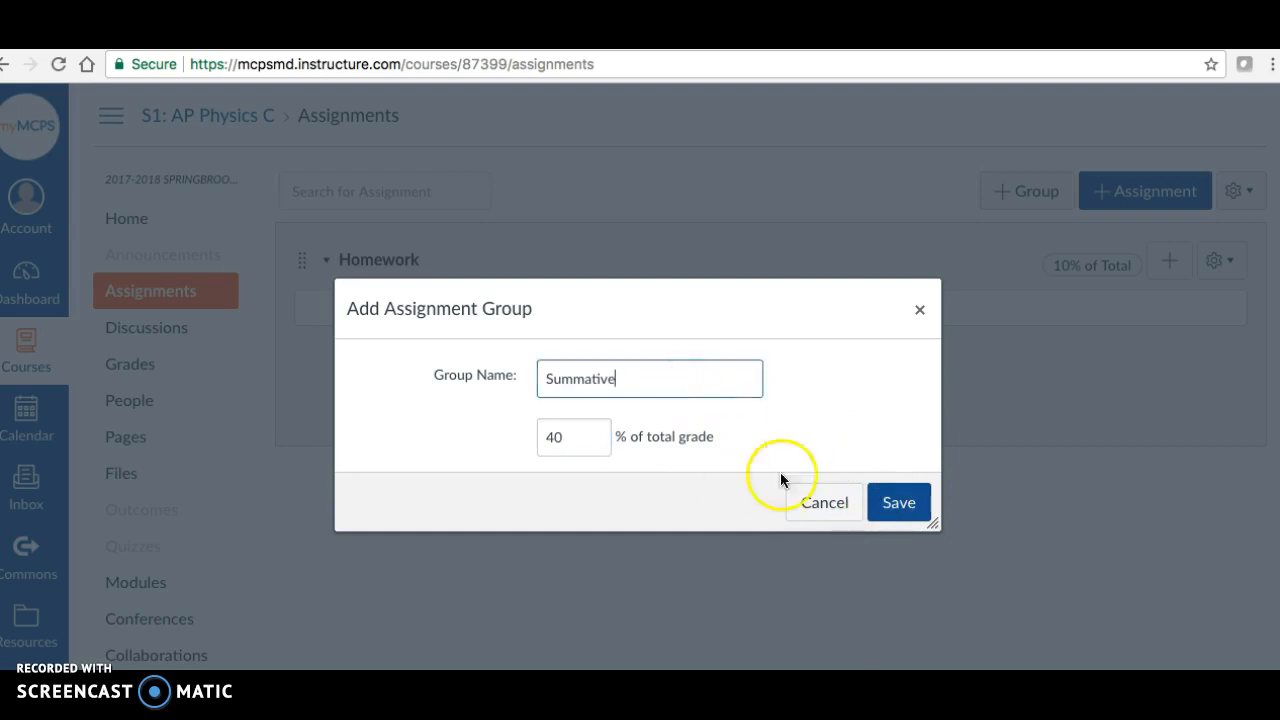
{"action": "left_click", "coordinate": [899, 502]}
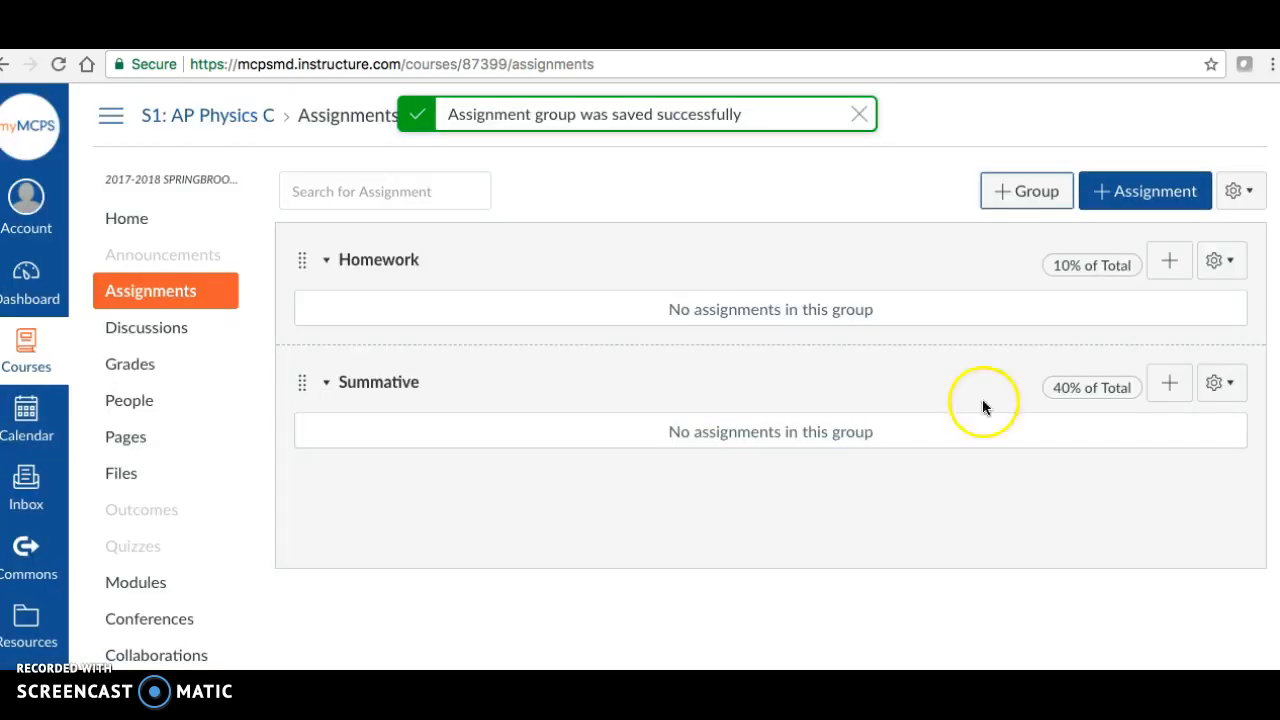
- Add an assignment group named Formative worth 50% of the total grade, and move the Homework group to the end of the list
{"action": "left_click", "coordinate": [1056, 203]}
{"action": "type", "text": "Formatives"}
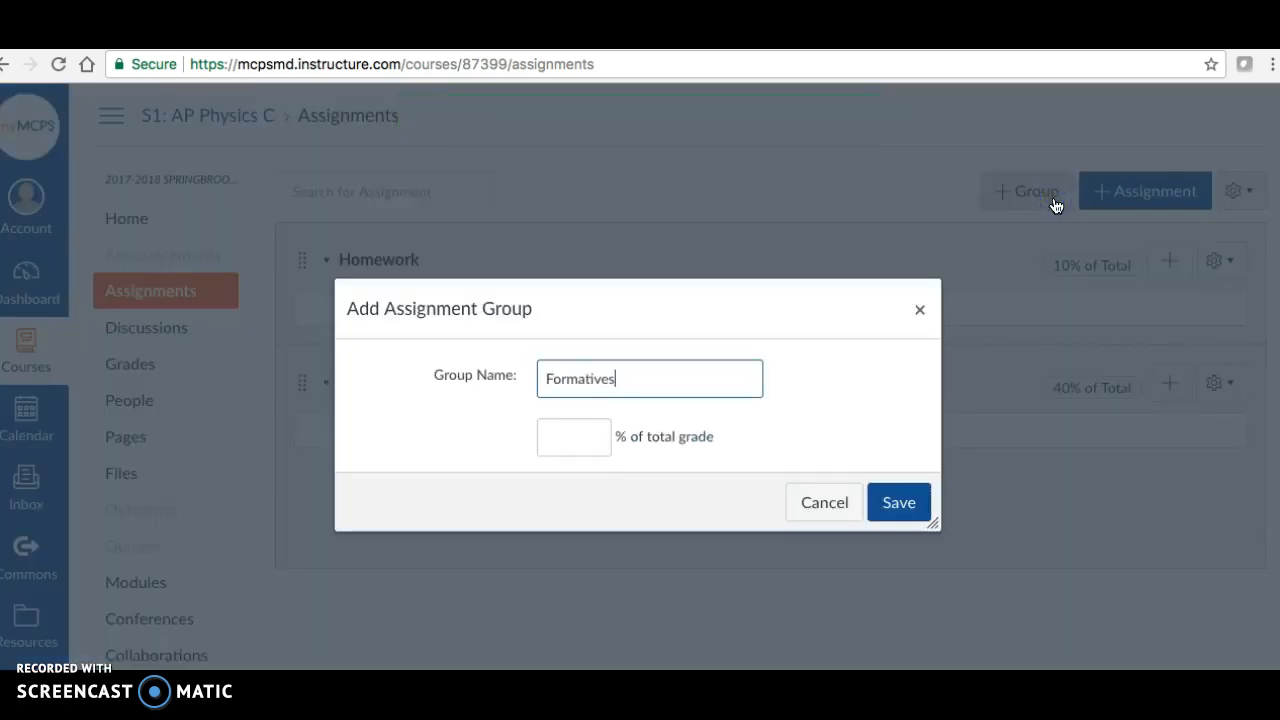
{"action": "key", "text": "BackSpace"}
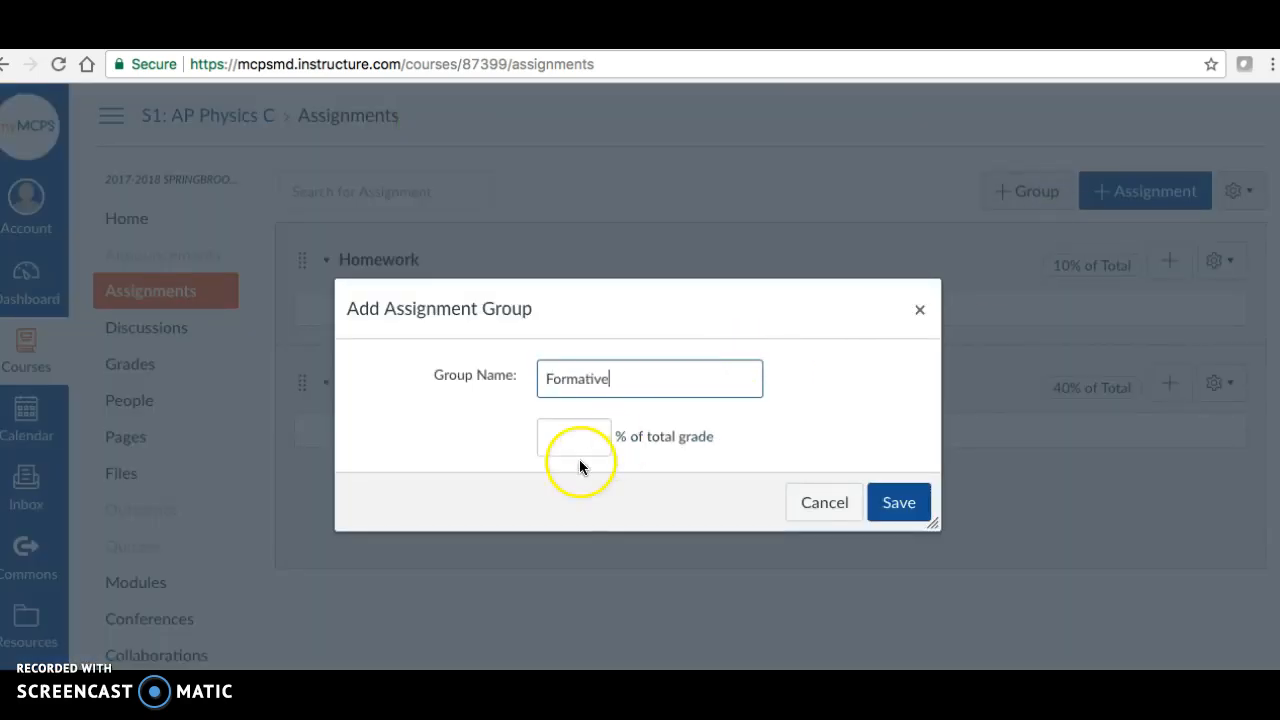
{"action": "left_click", "coordinate": [570, 433]}
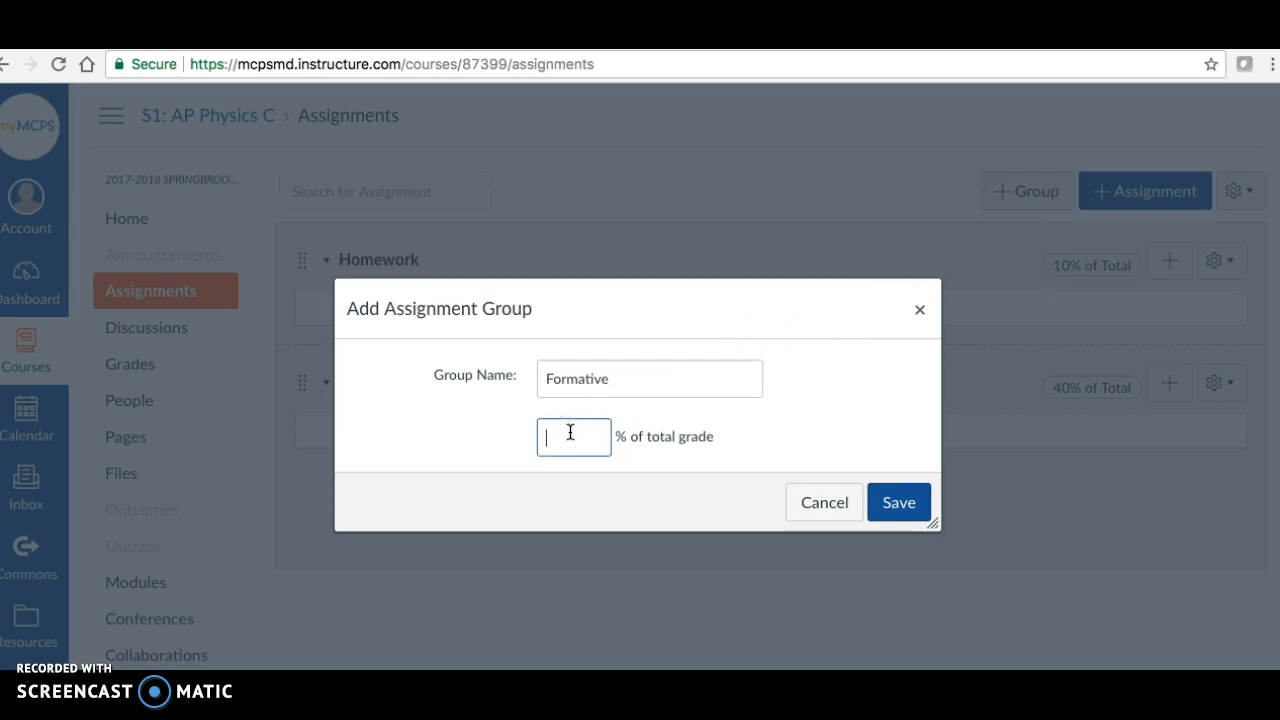
{"action": "type", "text": "50"}
{"action": "left_click", "coordinate": [893, 500]}
{"action": "left_click_drag", "start_coordinate": [302, 260], "coordinate": [297, 511]}
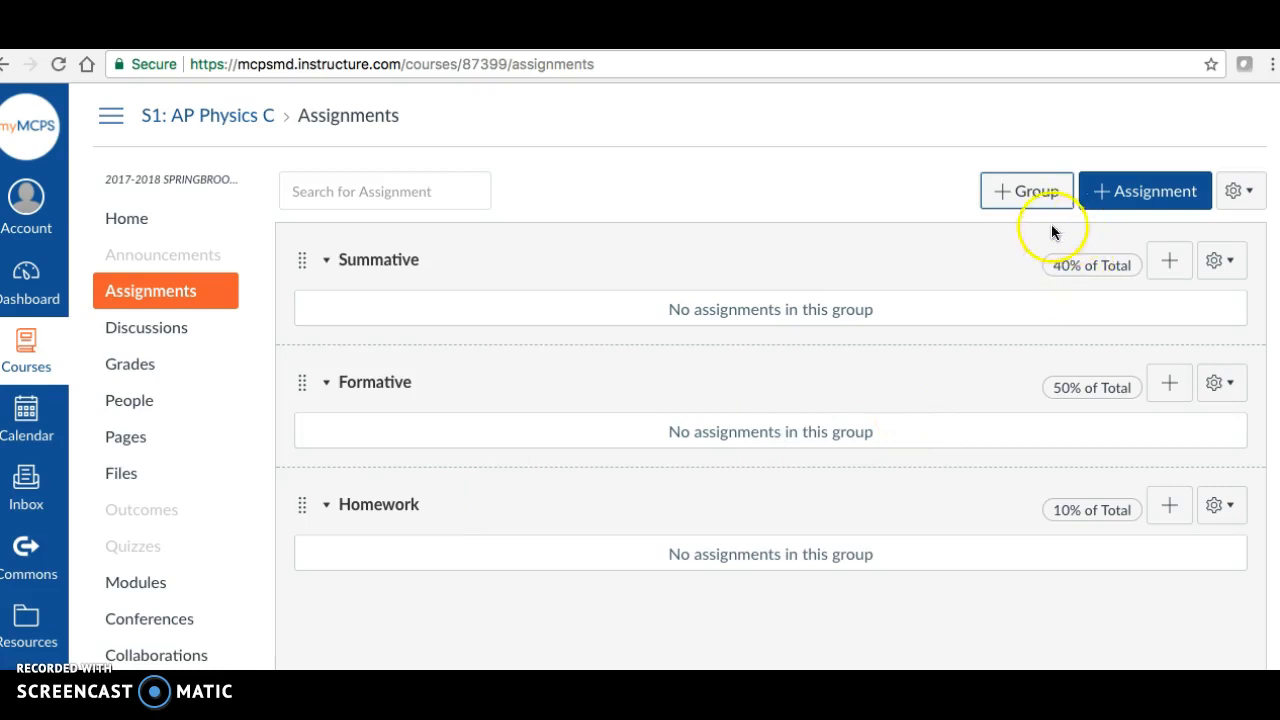
- Check the weights of the Summative, Formative and Homework groups and their total in the assignment group weighting settings, and save them
{"action": "left_click", "coordinate": [1240, 192]}
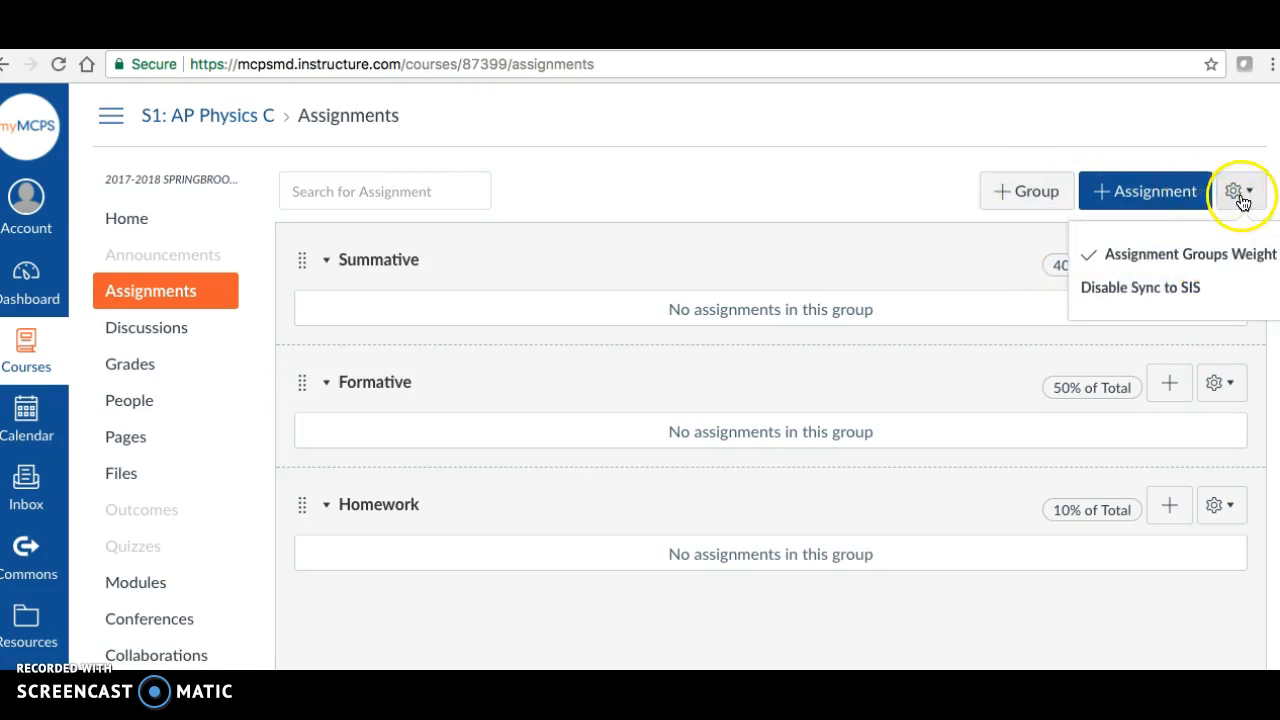
{"action": "left_click", "coordinate": [1214, 256]}
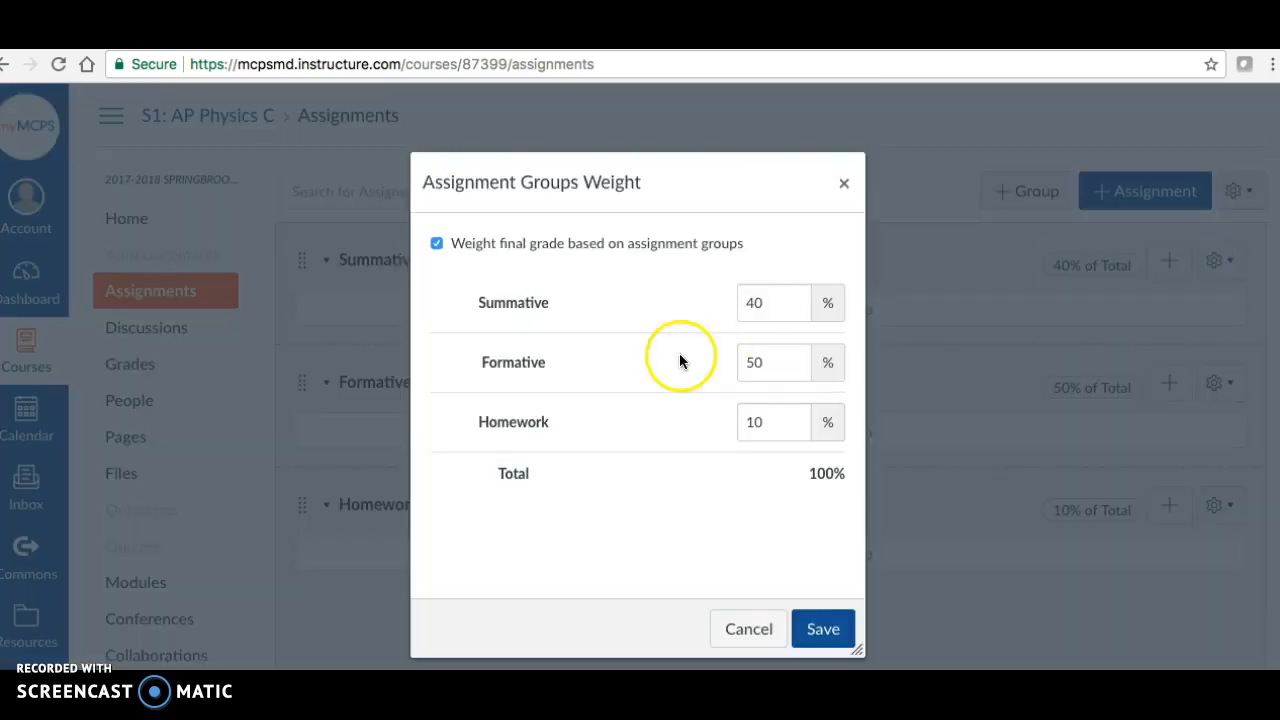
{"action": "left_click", "coordinate": [785, 312]}
{"action": "left_click", "coordinate": [769, 363]}
{"action": "left_click", "coordinate": [769, 426]}
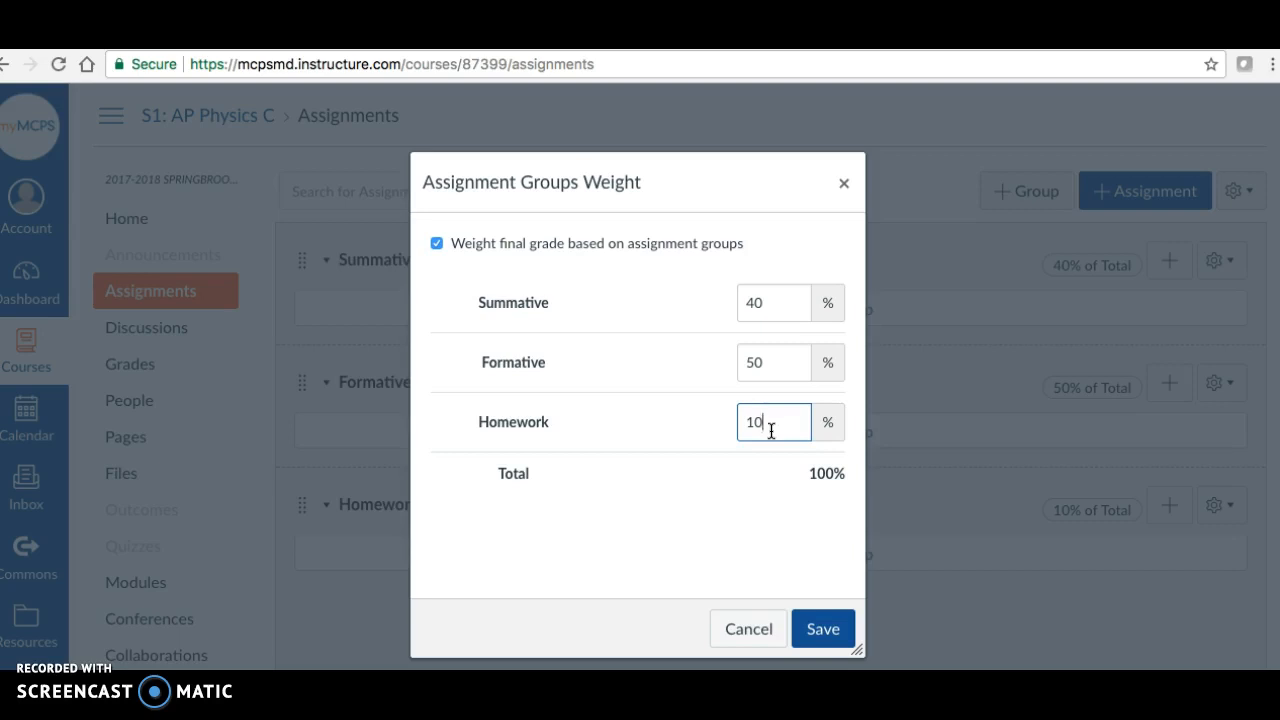
{"action": "left_click", "coordinate": [820, 476]}
{"action": "left_click_drag", "start_coordinate": [820, 476], "coordinate": [848, 479]}
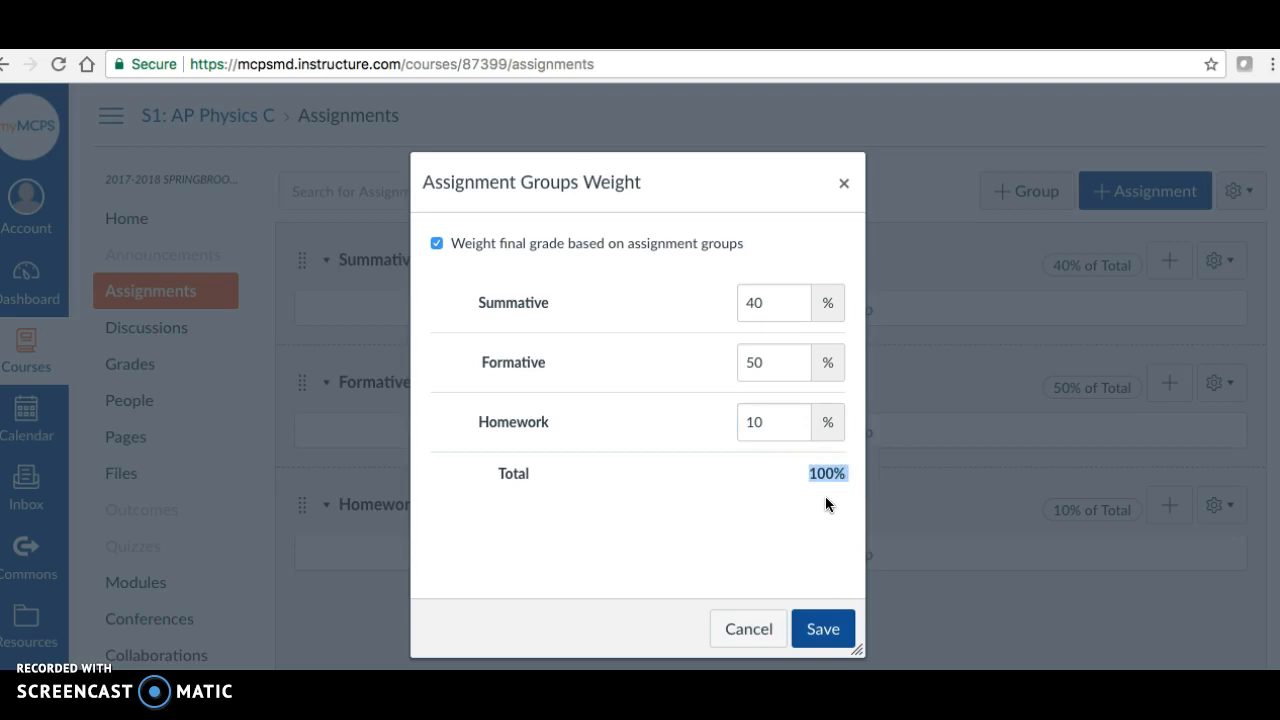
{"action": "left_click", "coordinate": [823, 628]}
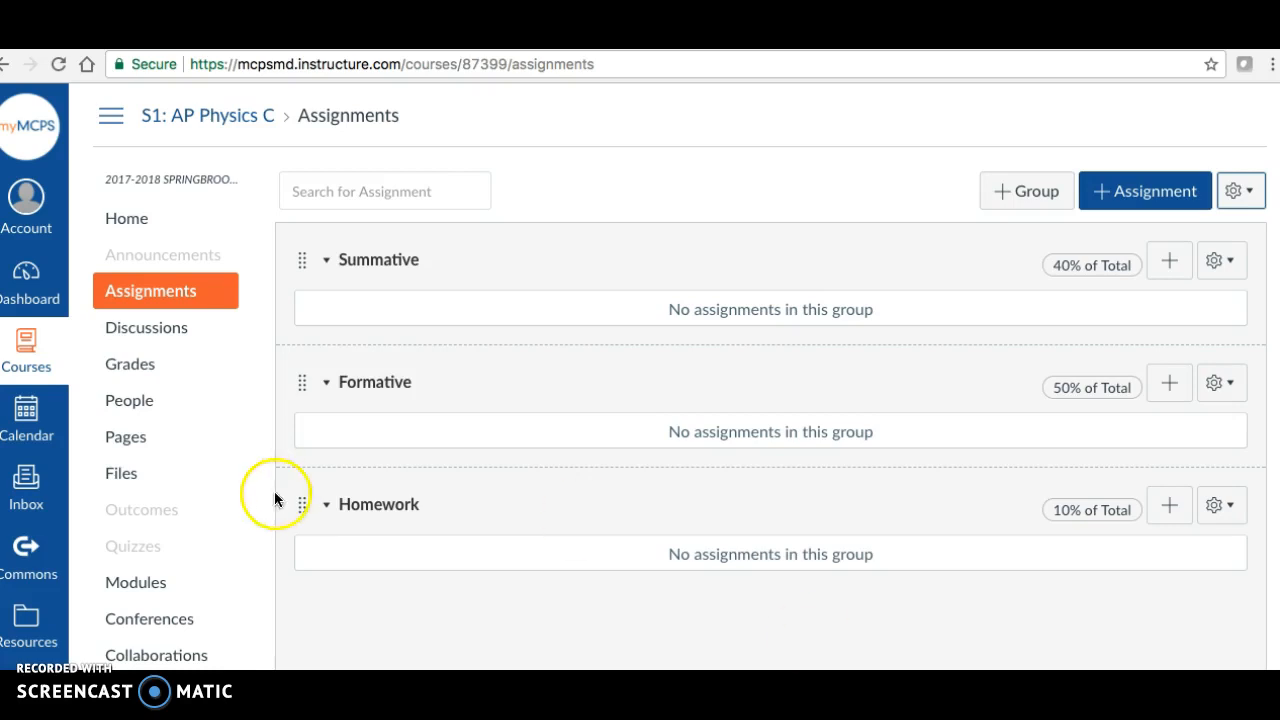
- Open the course's gradebook and locate the Pinnacle Sync option
{"action": "left_click", "coordinate": [148, 372]}
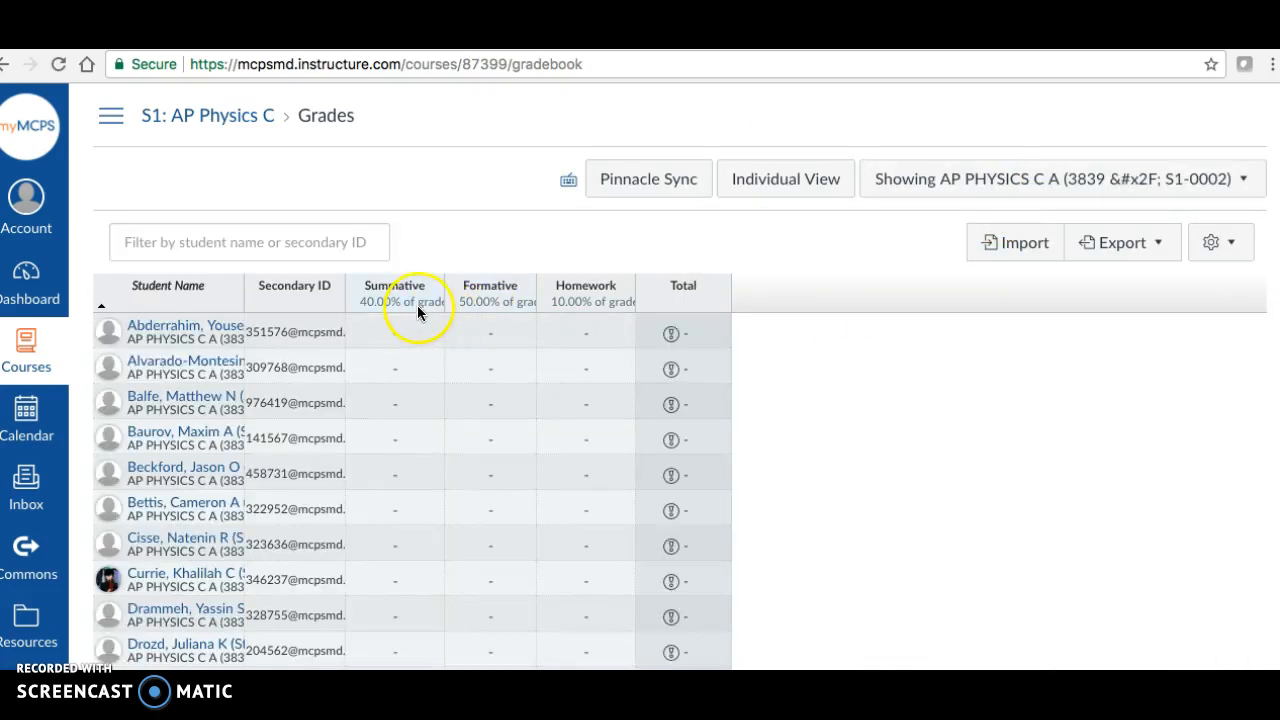
{"action": "left_click", "coordinate": [650, 188]}
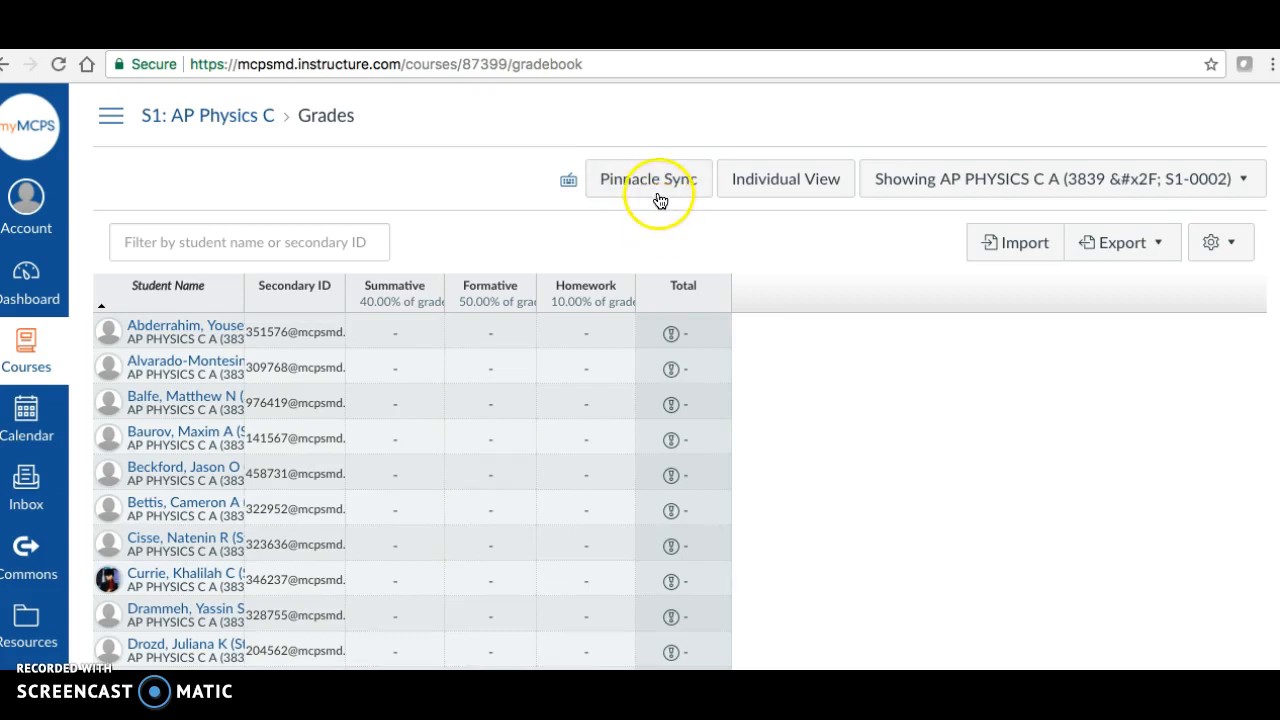
{"action": "left_click", "coordinate": [657, 225]}
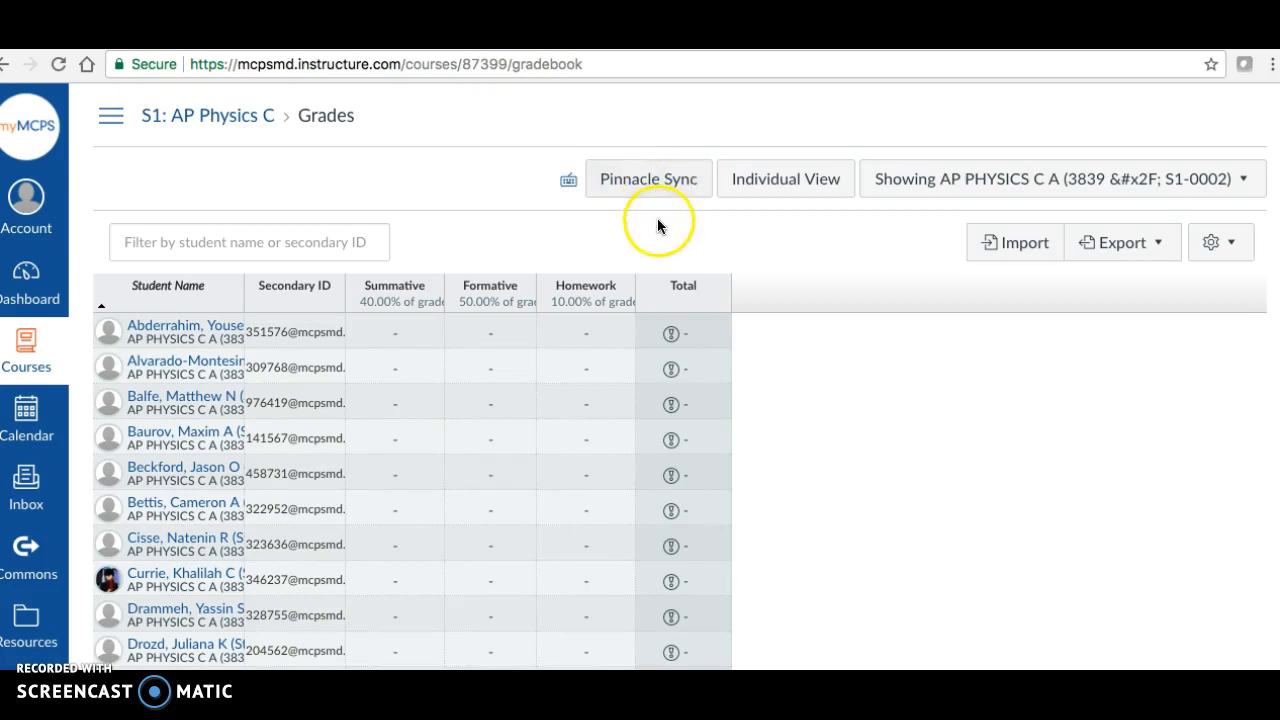